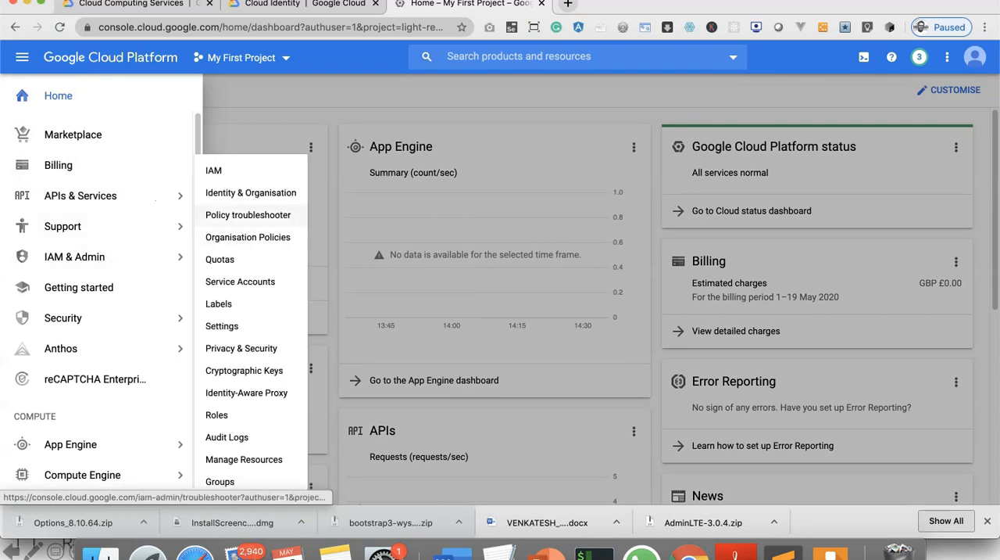
- Open the Identity & Organisation page and start the Cloud Identity sign-up, continuing to the business details form
left_click(250, 193)
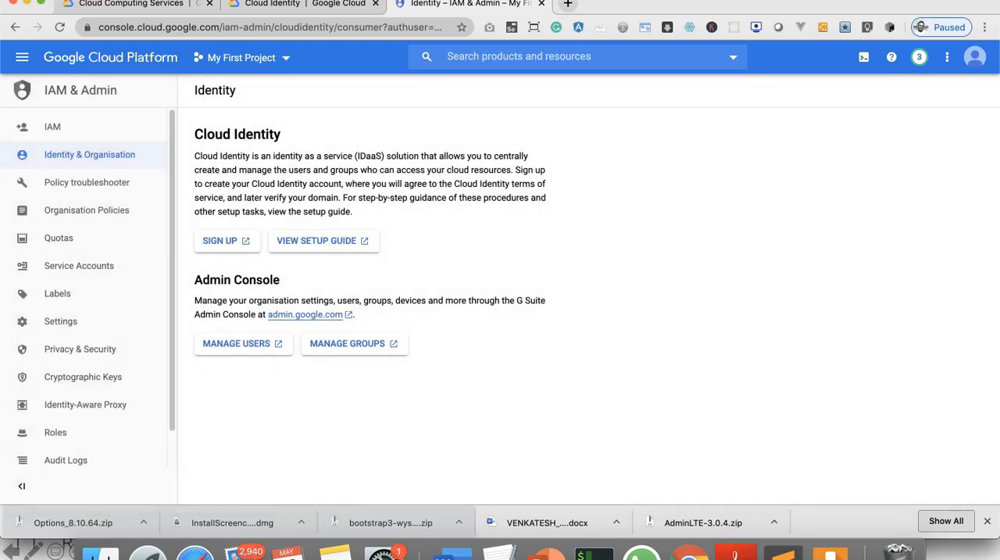
left_click(221, 241)
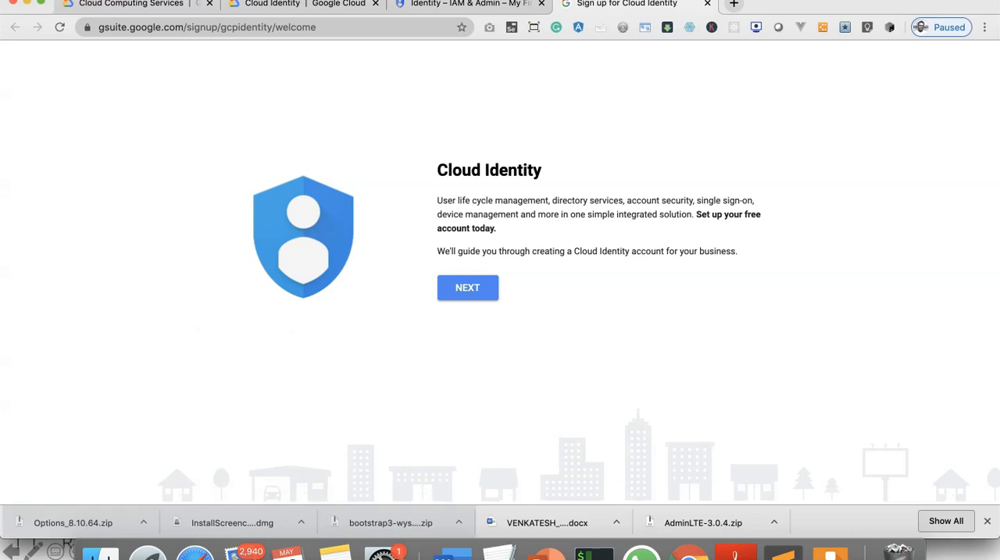
left_click_drag(696, 214, 497, 229)
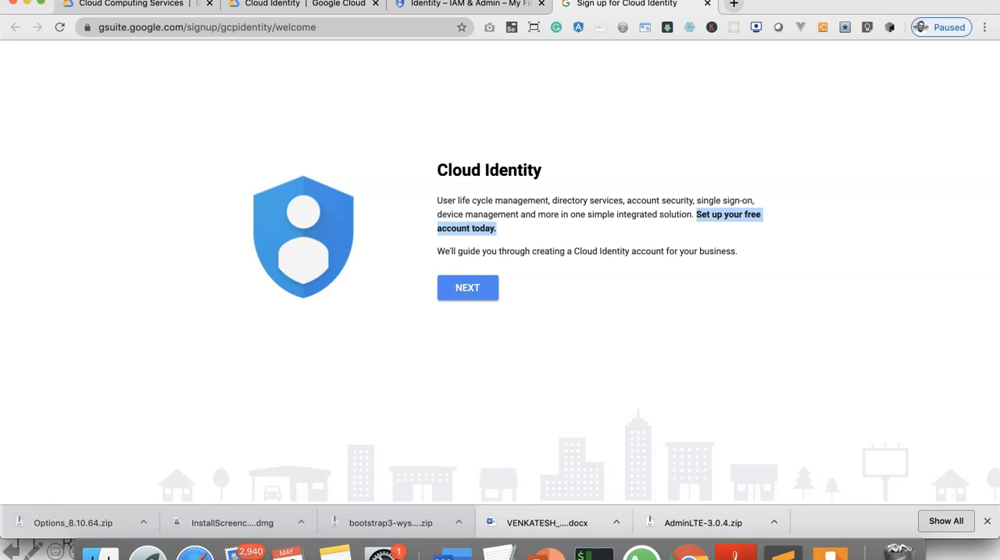
left_click(468, 287)
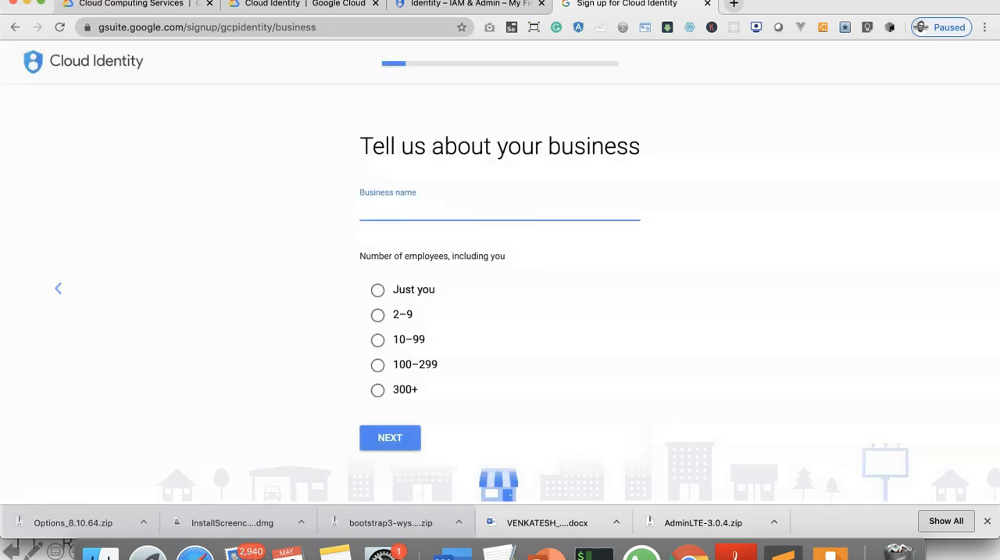
- Enter Amzu as the business name, choose 10–99 employees, and continue the sign-up
type("Amzu")
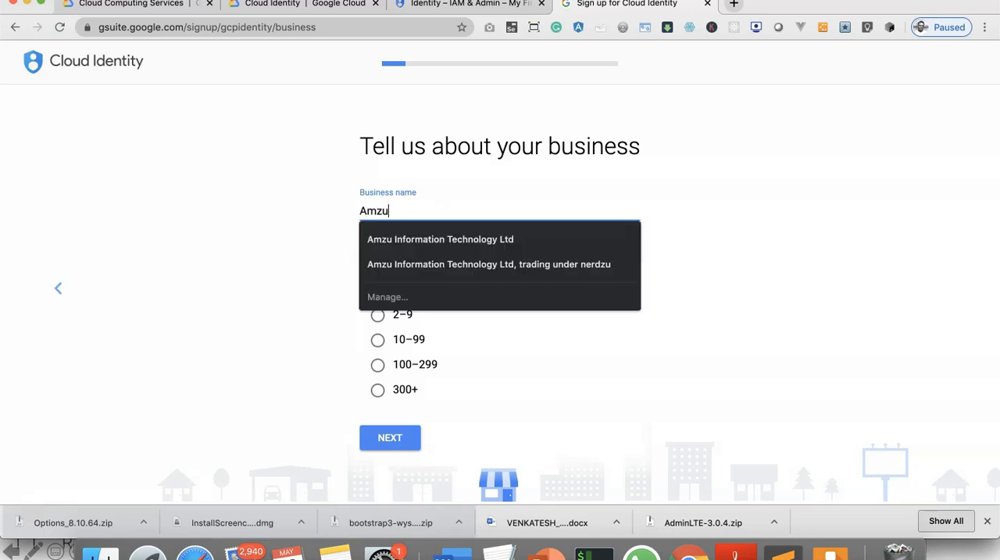
key("Tab")
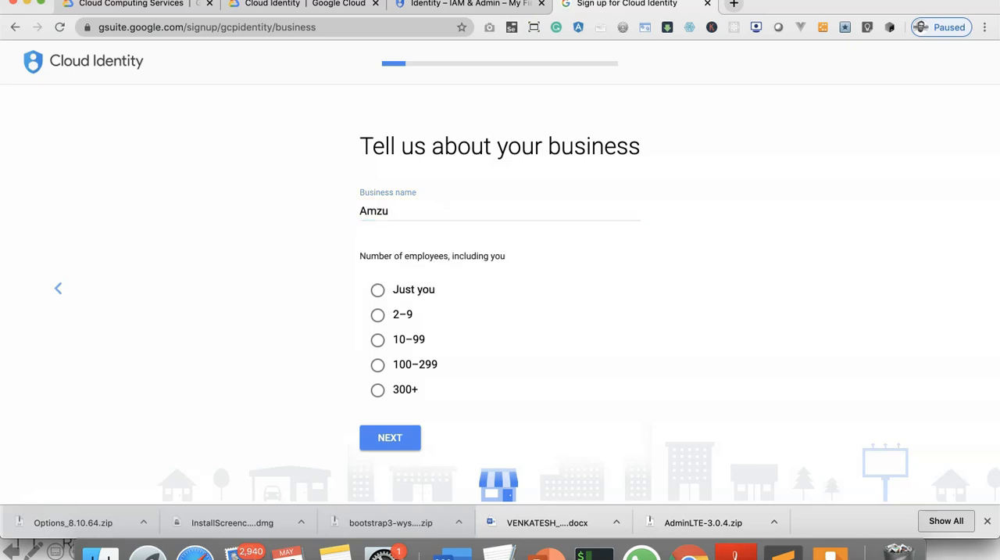
left_click(378, 340)
left_click(390, 438)
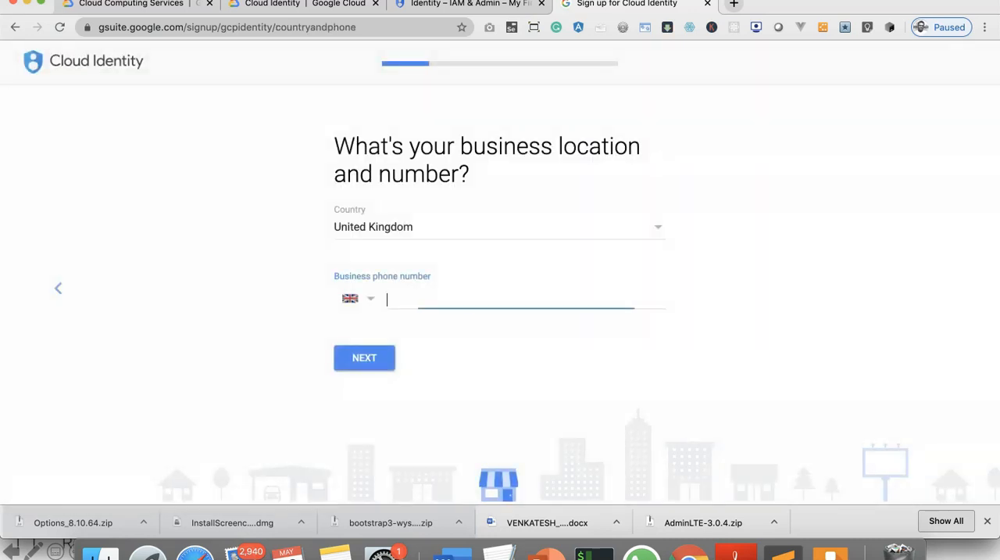
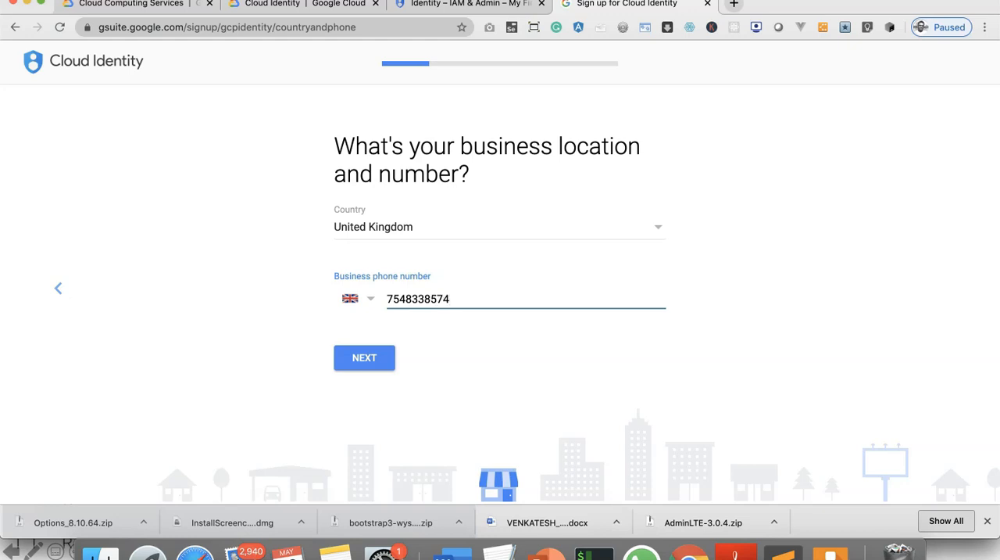
- Keep United Kingdom as the country, enter the business phone number, and continue to the email address page
key("Return")
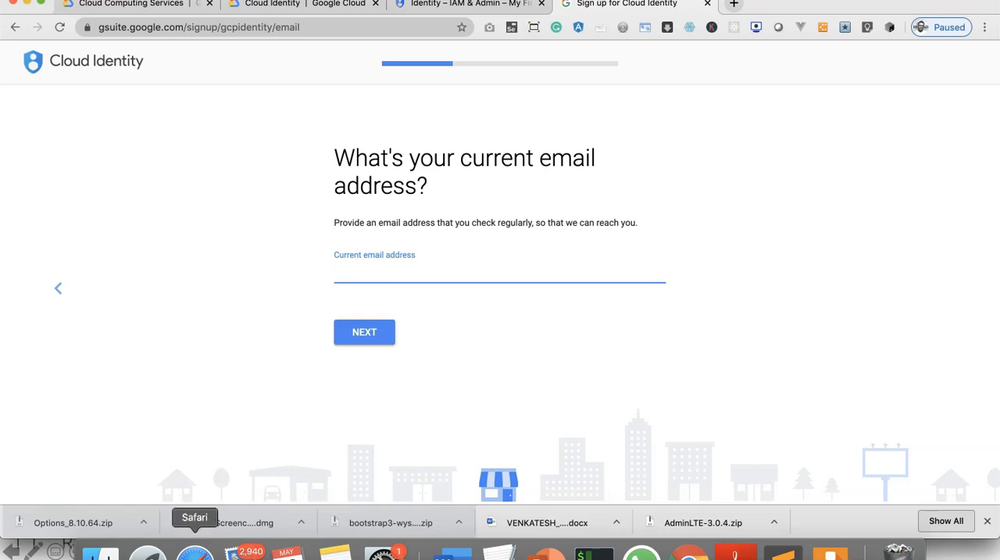
- Switch to Safari and open the Google site verification TXT record among the domain's host records for viewing
left_click(194, 552)
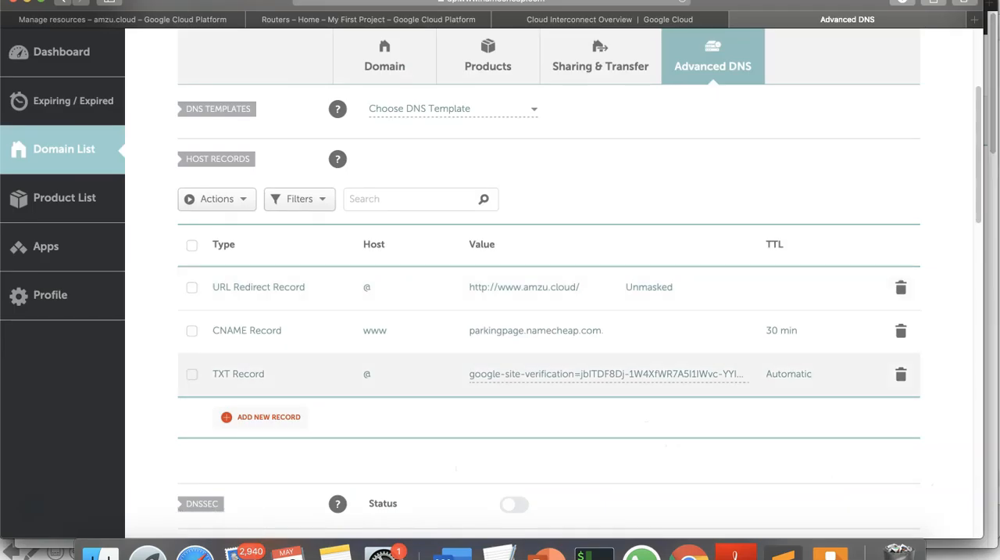
left_click_drag(470, 373, 744, 374)
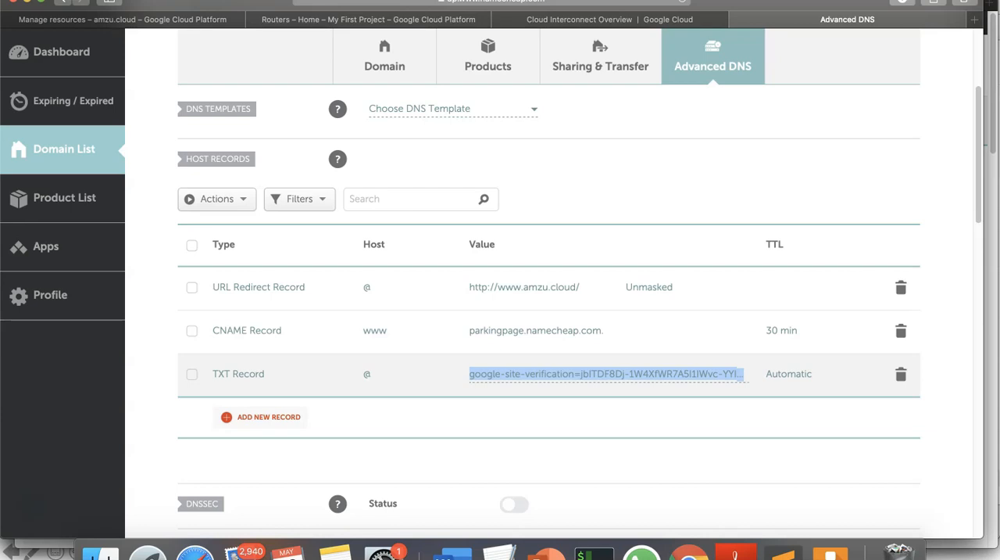
left_click(608, 375)
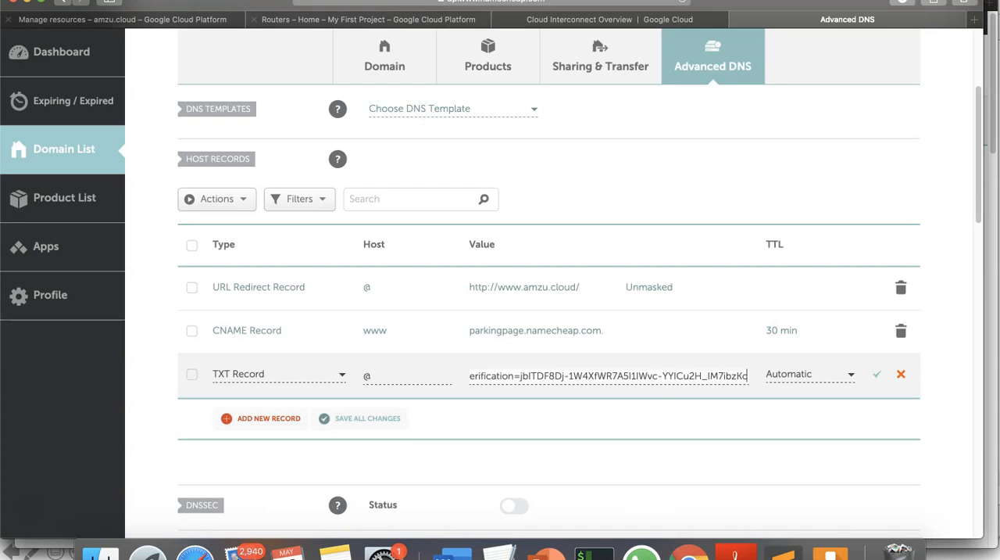
- Switch to the amzu.cloud Manage resources page and go to the console's Home dashboard
left_click(122, 20)
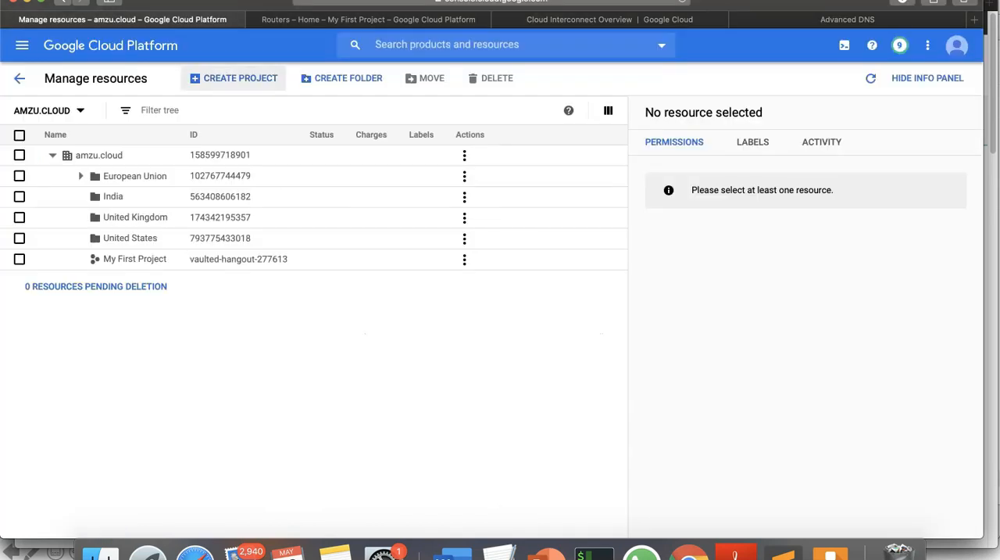
left_click(22, 46)
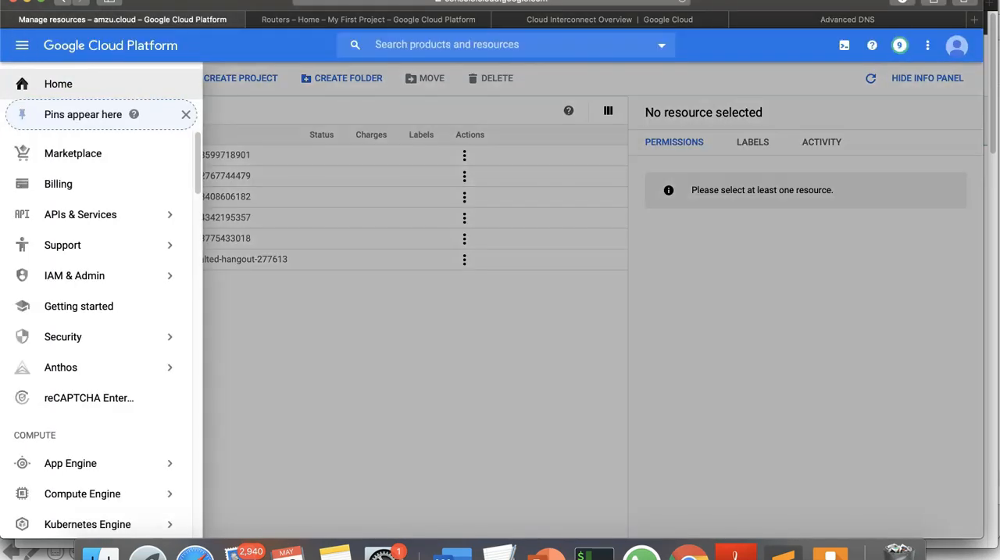
left_click(22, 82)
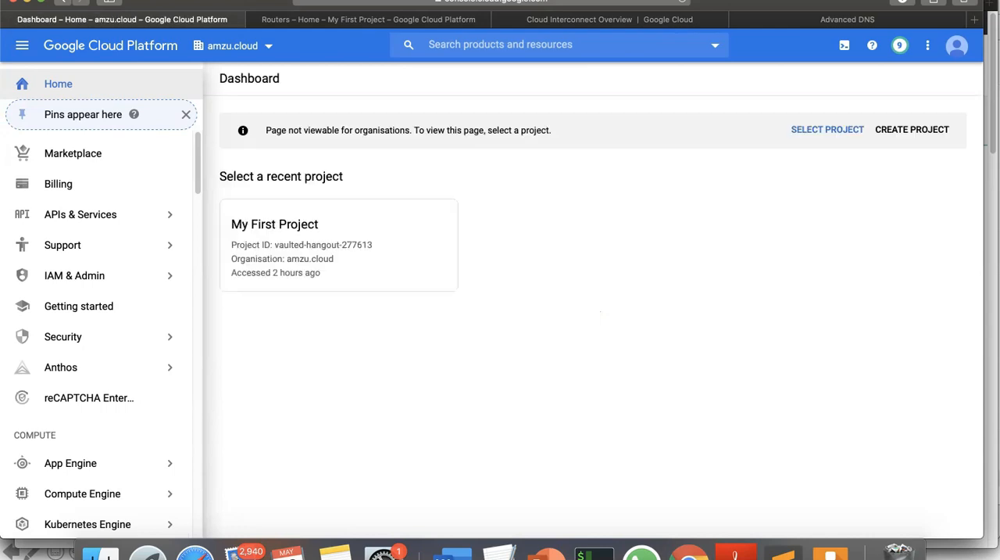
- Check the signed-in account's details and its organisation domain, closing the account details when finished
left_click(956, 45)
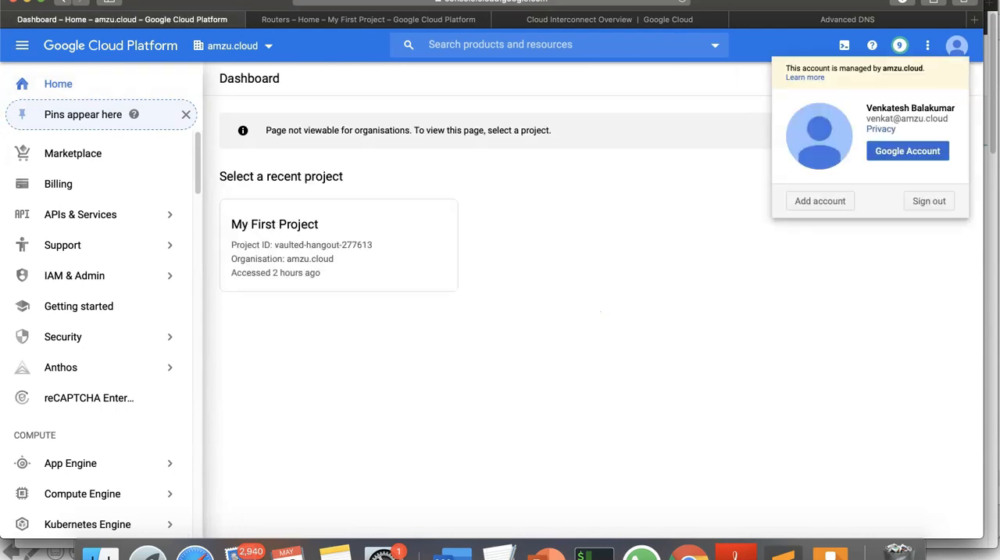
left_click_drag(866, 118, 949, 118)
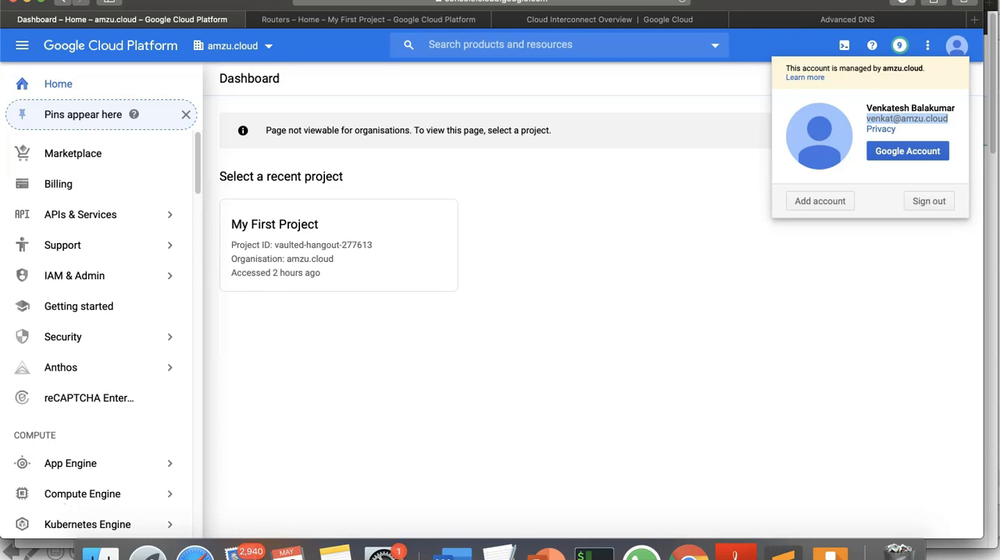
left_click_drag(901, 118, 949, 118)
left_click(349, 130)
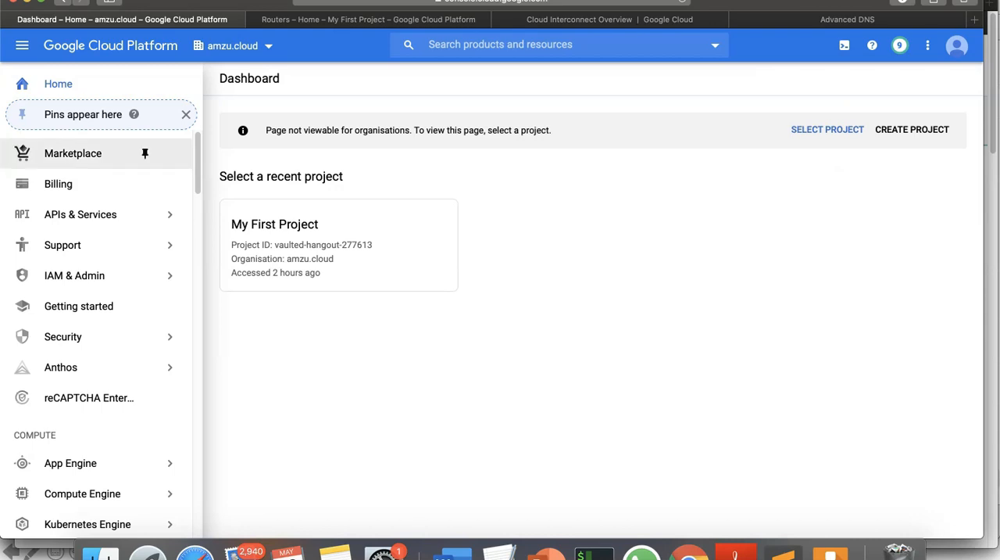
- Select amzu.cloud as the organisation in the project selector and open its Manage resources page
mouse_move(94, 214)
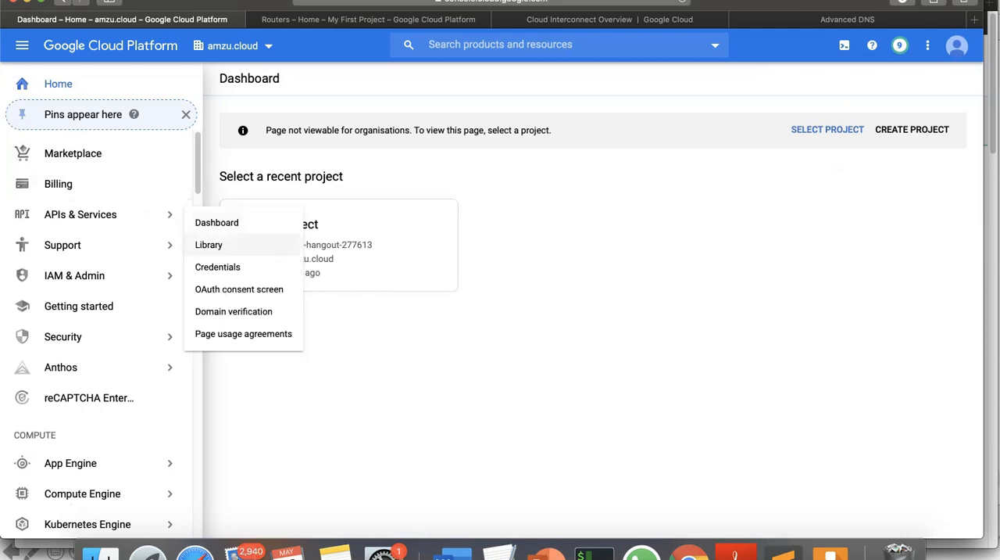
left_click(238, 46)
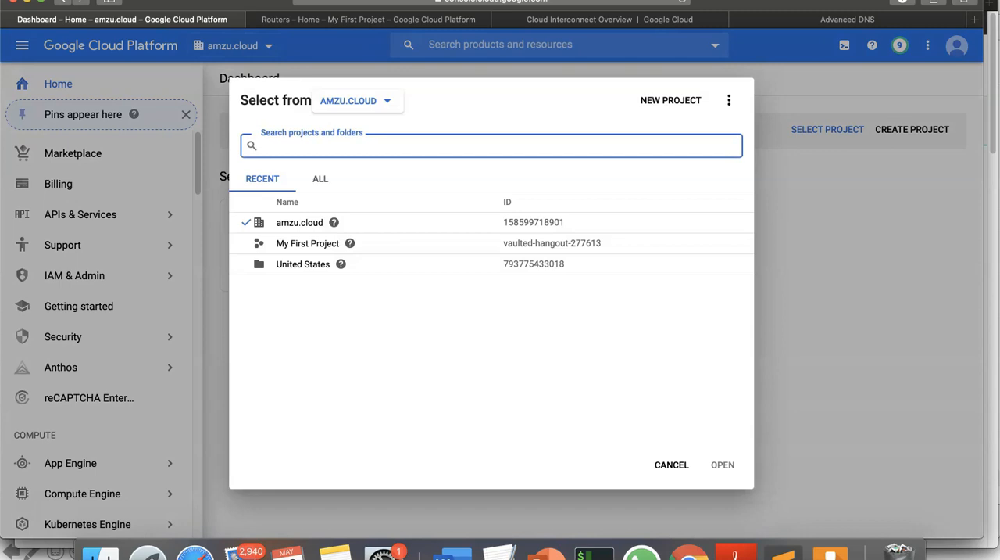
left_click(356, 100)
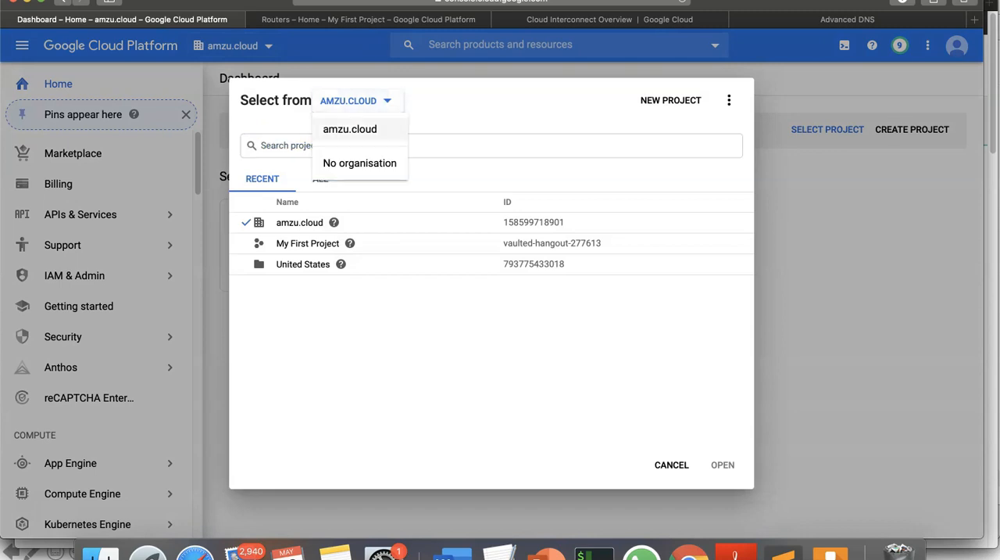
left_click(350, 129)
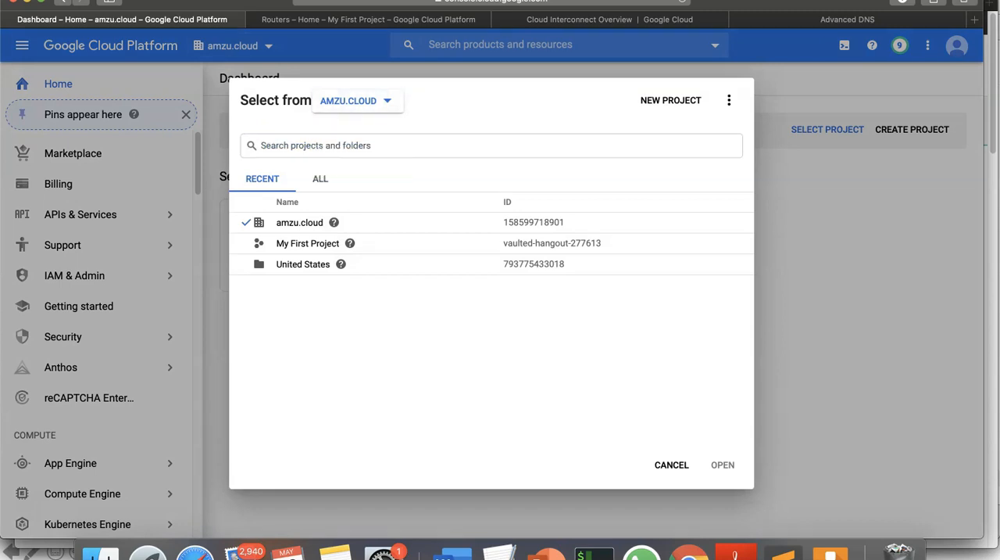
left_click(729, 100)
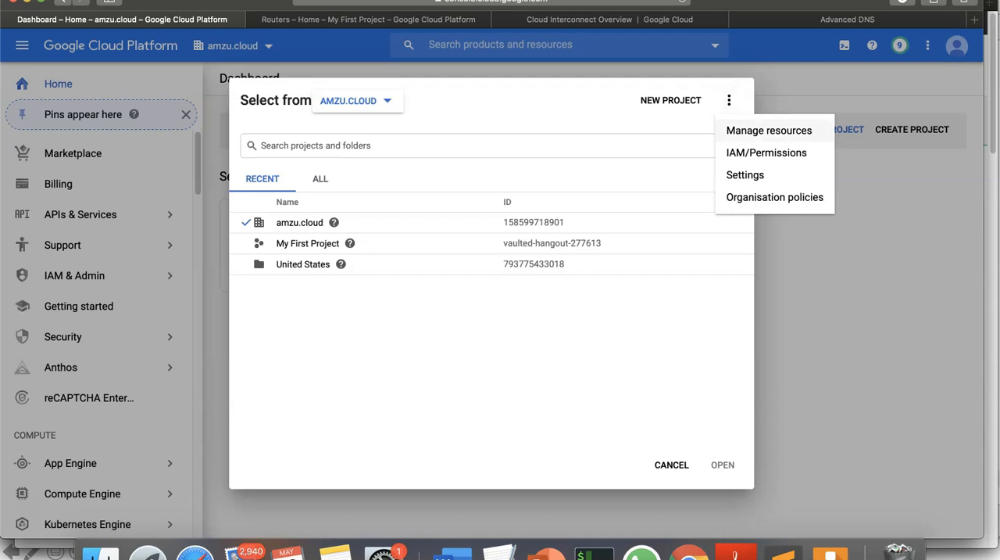
left_click(769, 131)
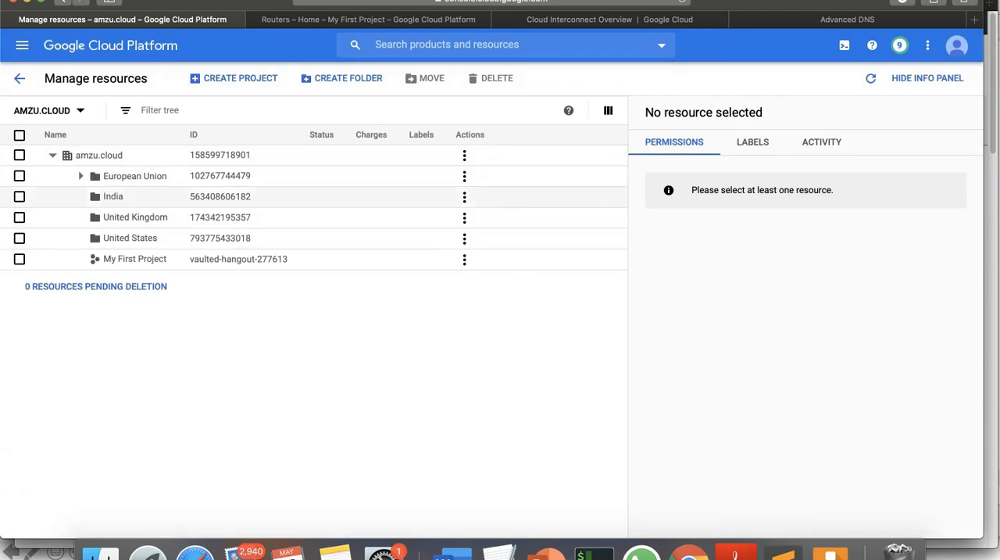
- Select the Belgium folder under European Union and start a new project with Belgium as its location
left_click(80, 175)
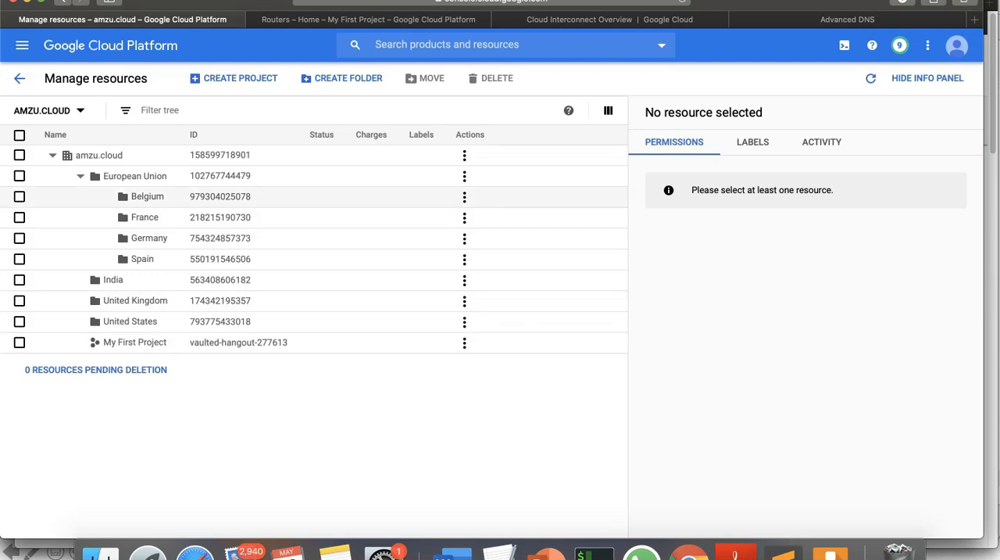
left_click(20, 197)
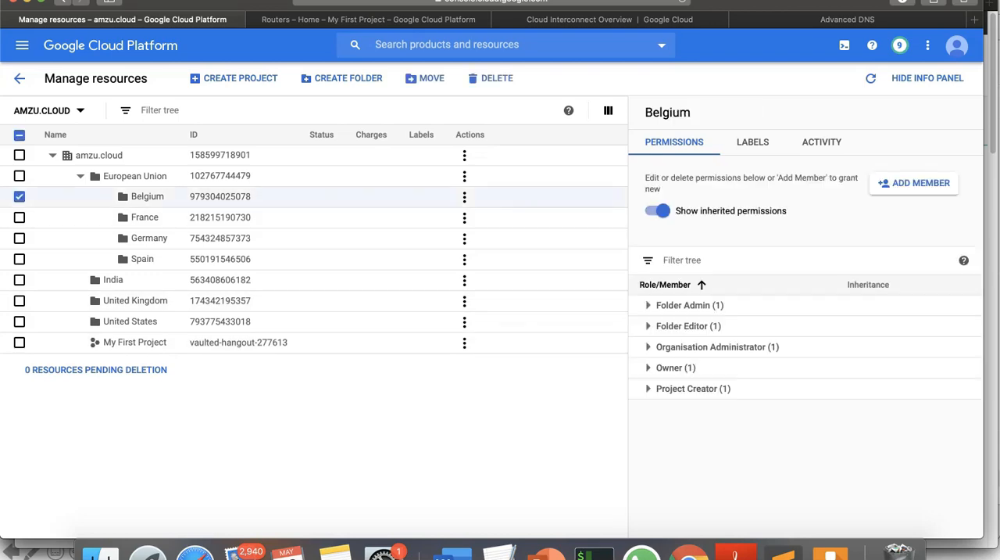
left_click(232, 78)
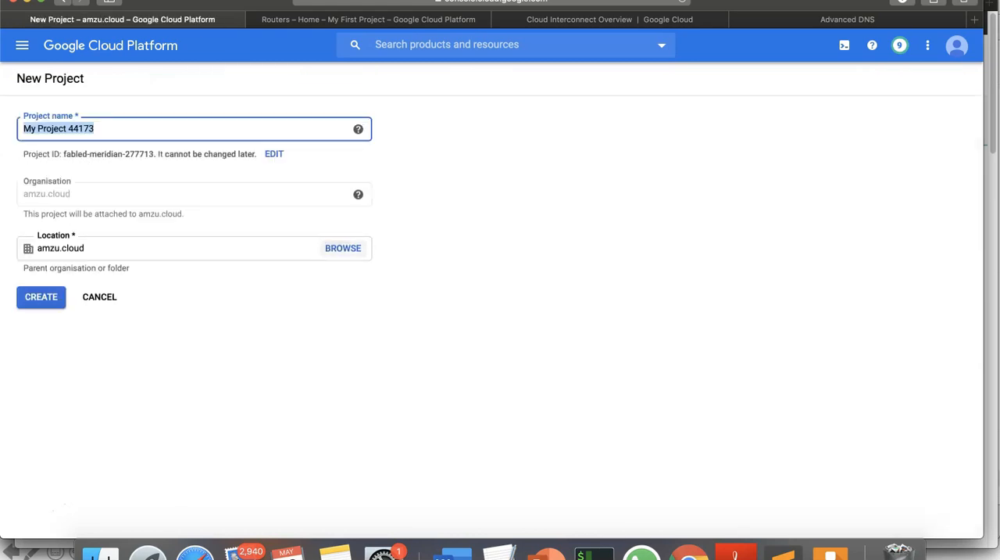
left_click(343, 248)
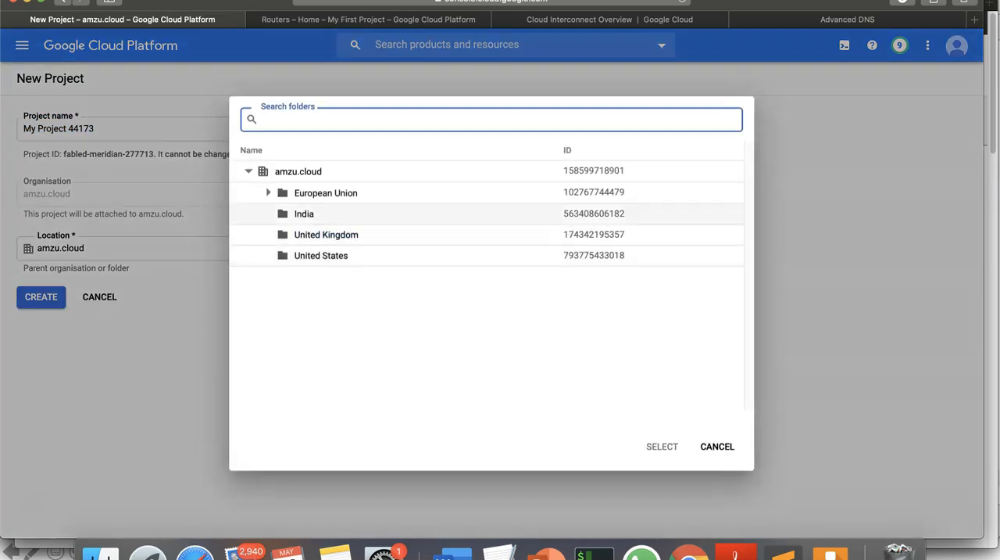
left_click(268, 192)
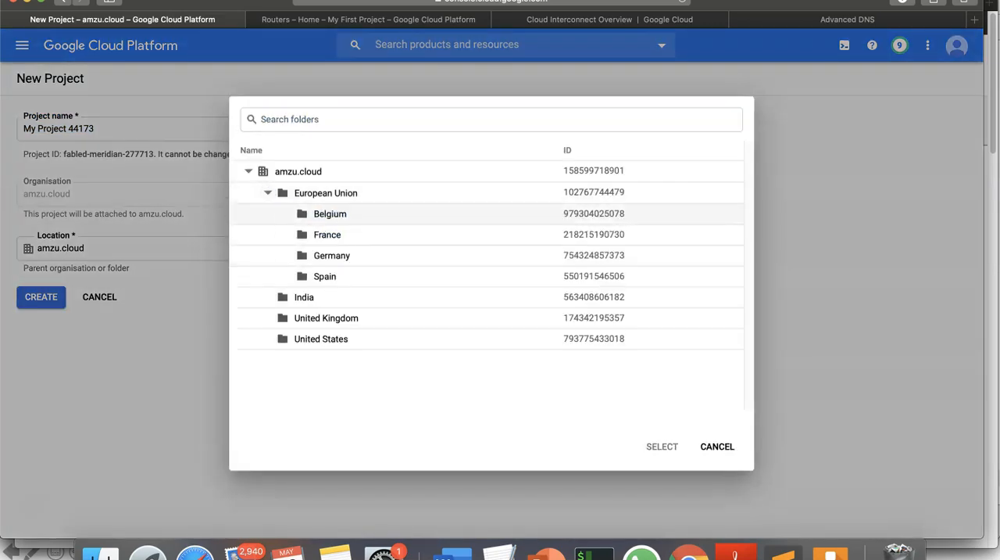
left_click(330, 213)
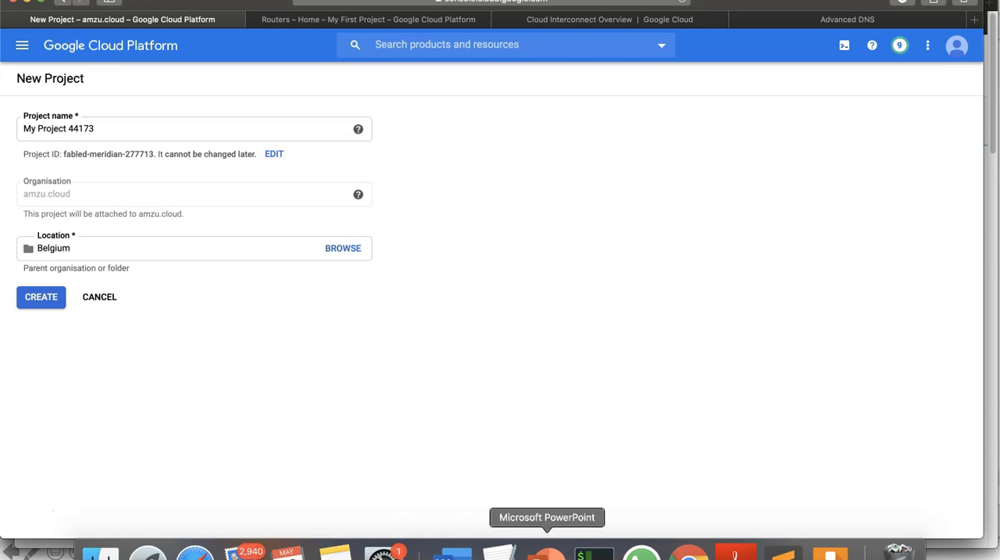
- Switch to PowerPoint and advance the slideshow to the slide "How to connect your Organisation to GCP?"
left_click(547, 554)
key("Right")
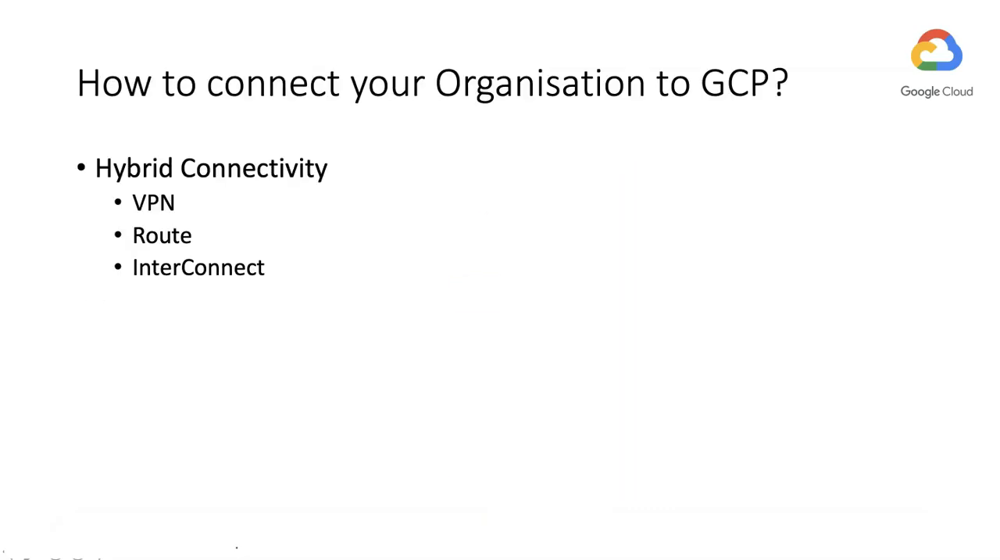